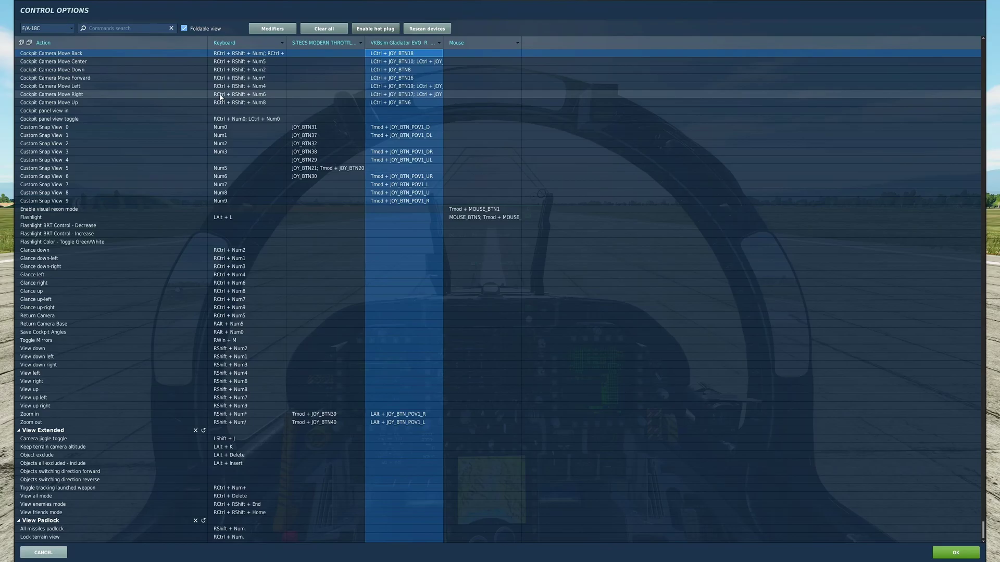
Step: Start defining a new modifier on the S-TECS throttle from the modifiers list
{"action": "left_click", "coordinate": [272, 28]}
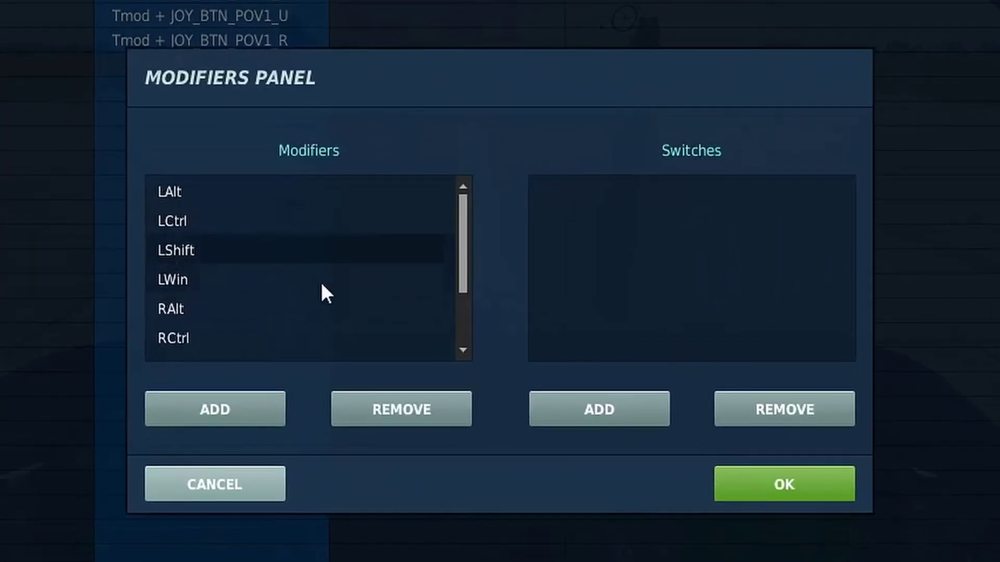
{"action": "left_click", "coordinate": [248, 406]}
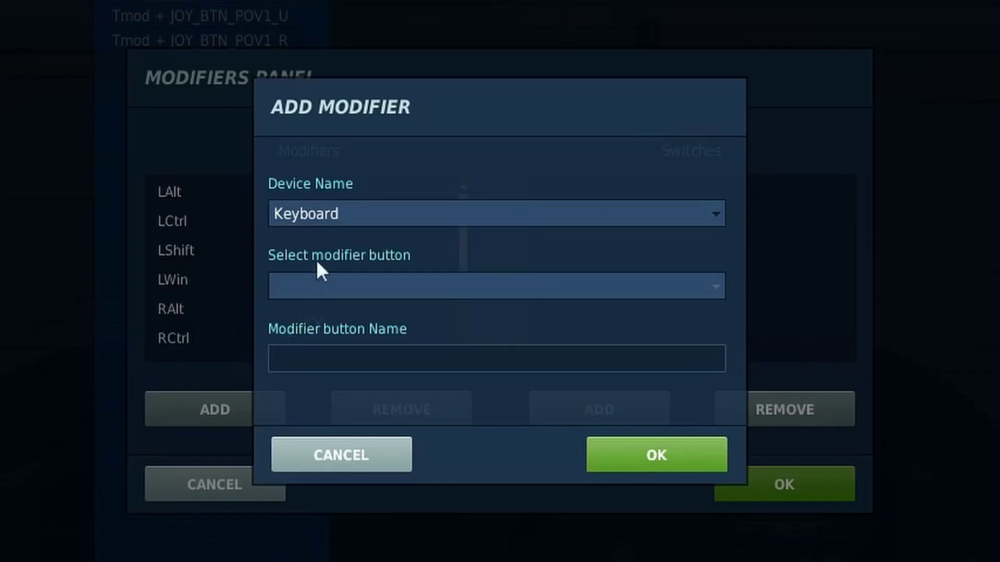
{"action": "left_click", "coordinate": [314, 214]}
{"action": "left_click", "coordinate": [398, 264]}
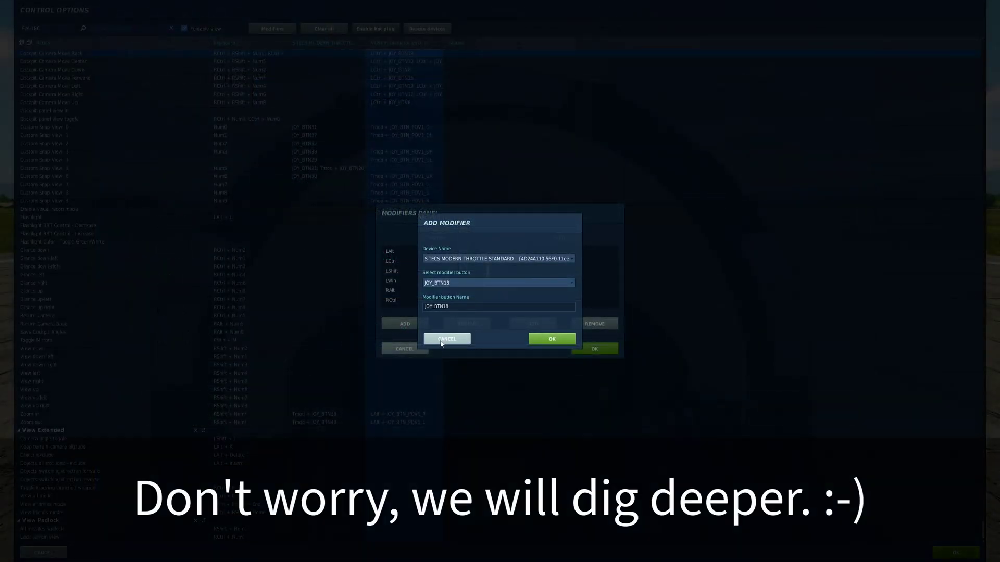
Step: Discard the unfinished JOY_BTN18 modifier and select Kneeboard Jump To Shortcut 1 for the stick
{"action": "left_click", "coordinate": [441, 341]}
{"action": "left_click", "coordinate": [413, 348]}
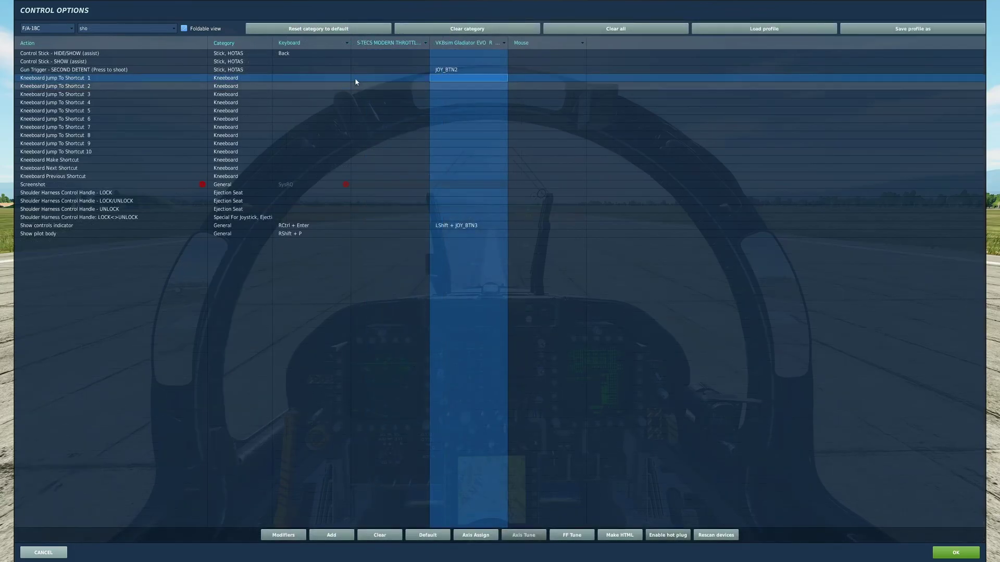
{"action": "left_click", "coordinate": [461, 70]}
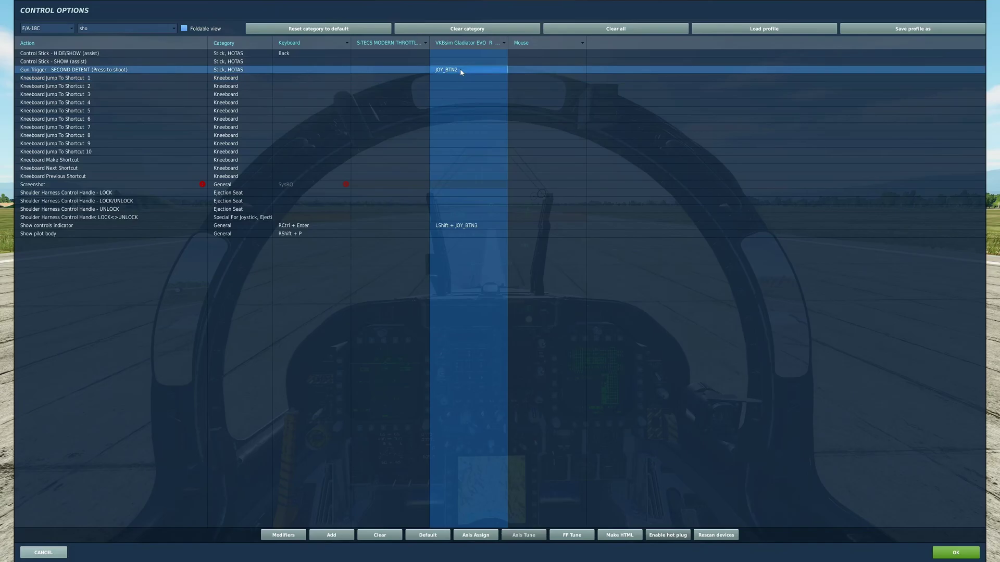
{"action": "left_click", "coordinate": [458, 78]}
Step: Bind Kneeboard Jump To Shortcut 1 to LCtrl + JOY_BTN2
{"action": "double_click", "coordinate": [458, 78]}
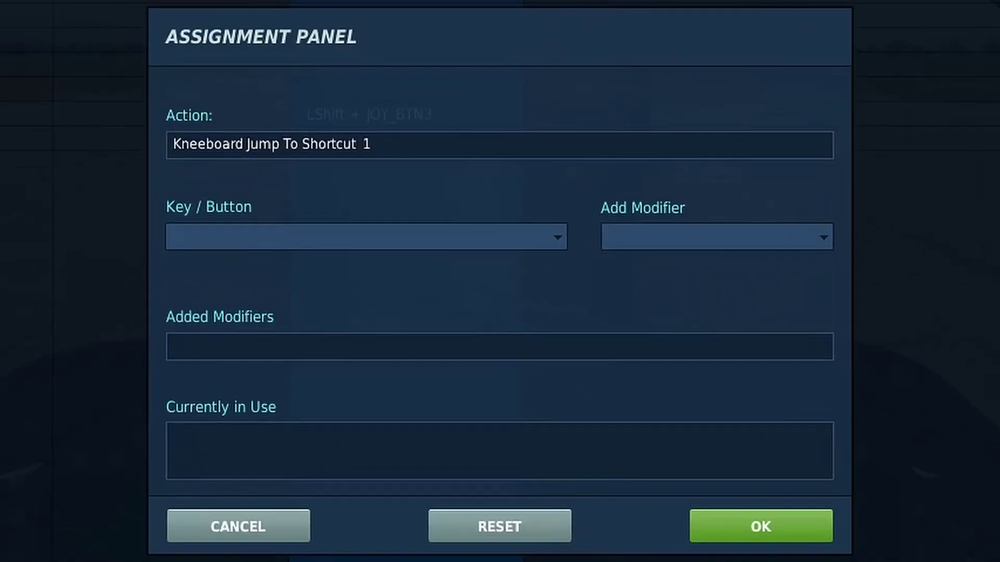
{"action": "key", "text": "ctrl"}
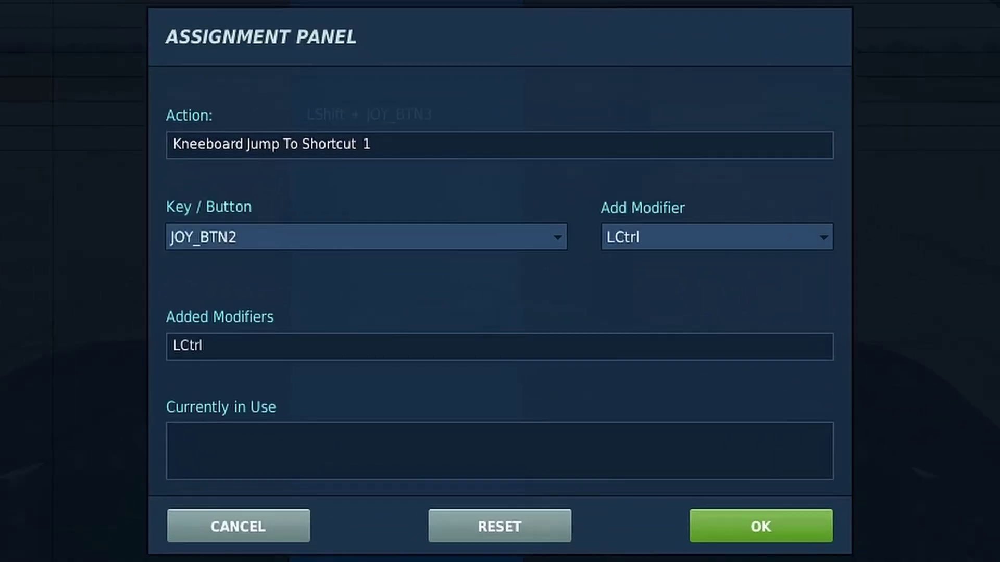
{"action": "left_click", "coordinate": [745, 522]}
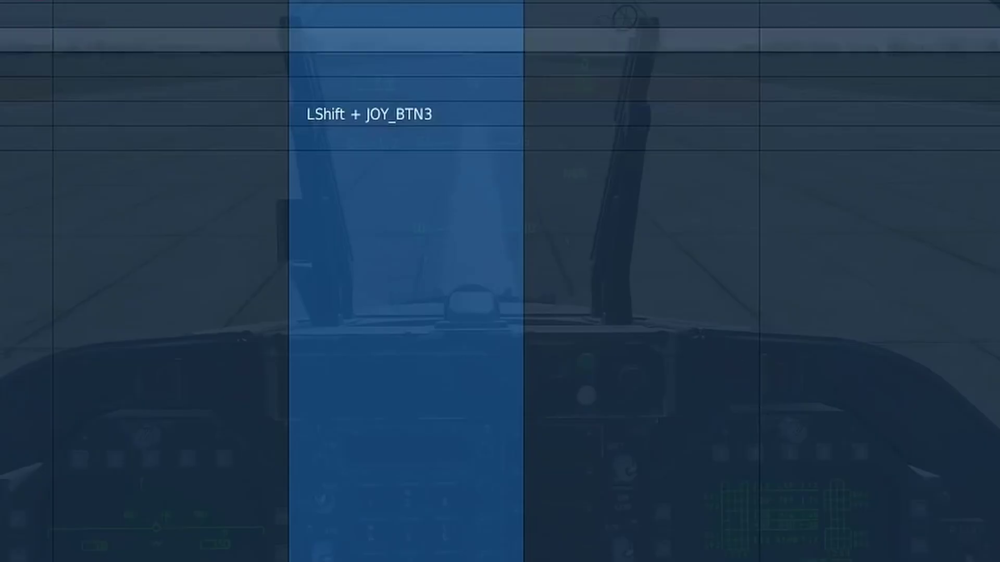
Step: Bind Kneeboard Jump To Shortcut 2 to LCtrl + LShift + JOY_BTN2 and review the neighbouring bindings
{"action": "key", "text": "ctrl+shift"}
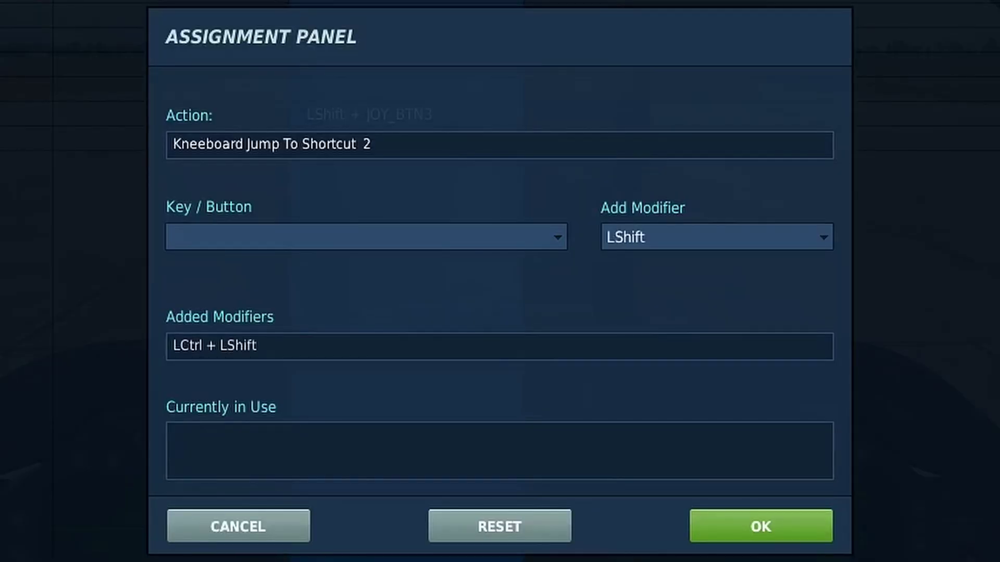
{"action": "left_click", "coordinate": [764, 525]}
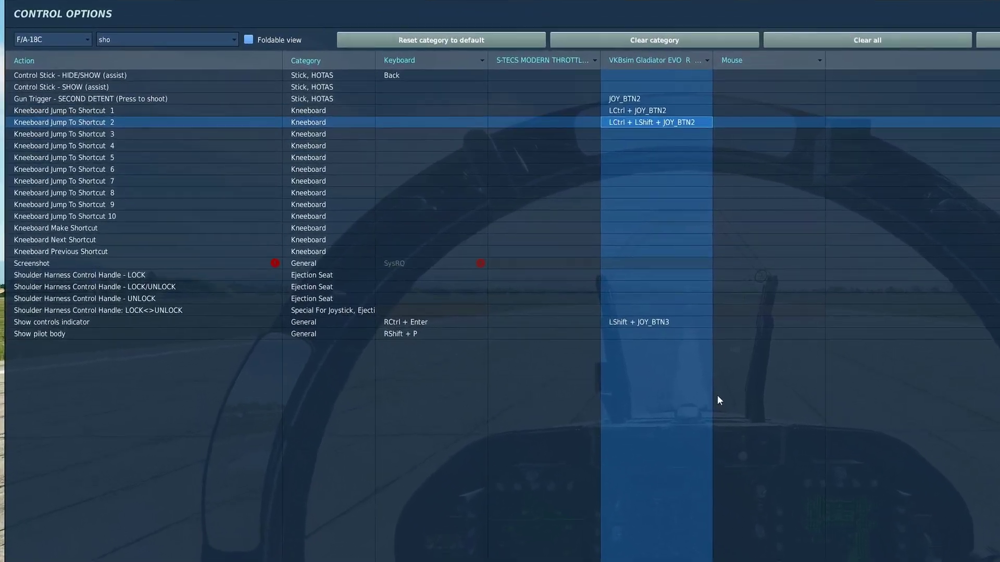
{"action": "key", "text": "Up"}
{"action": "key", "text": "Up"}
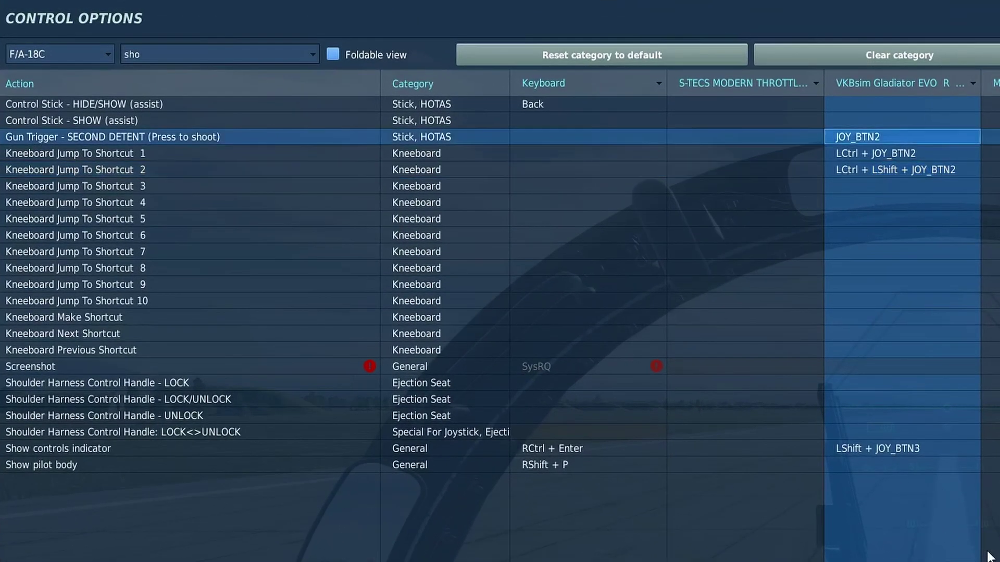
{"action": "key", "text": "Down"}
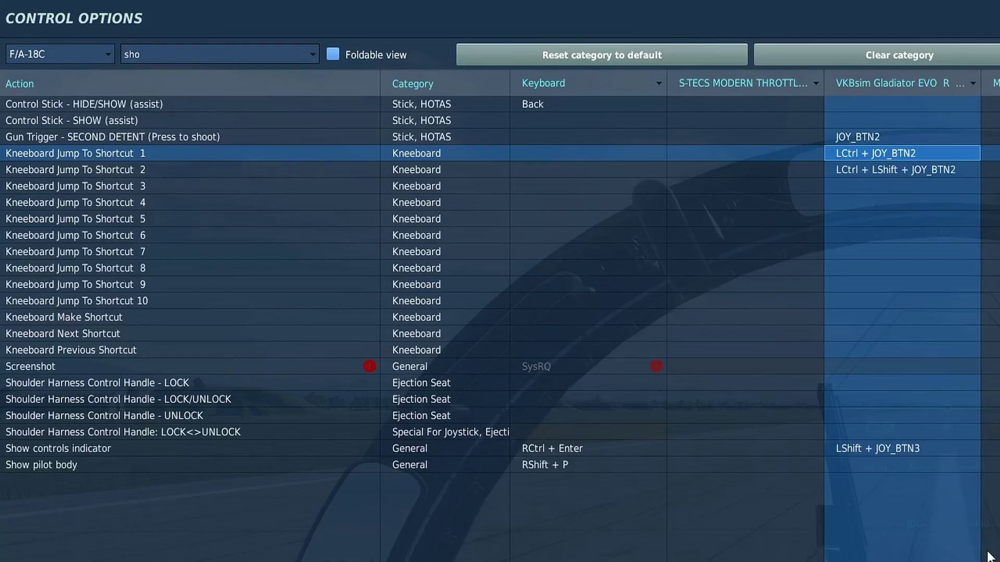
{"action": "key", "text": "Down"}
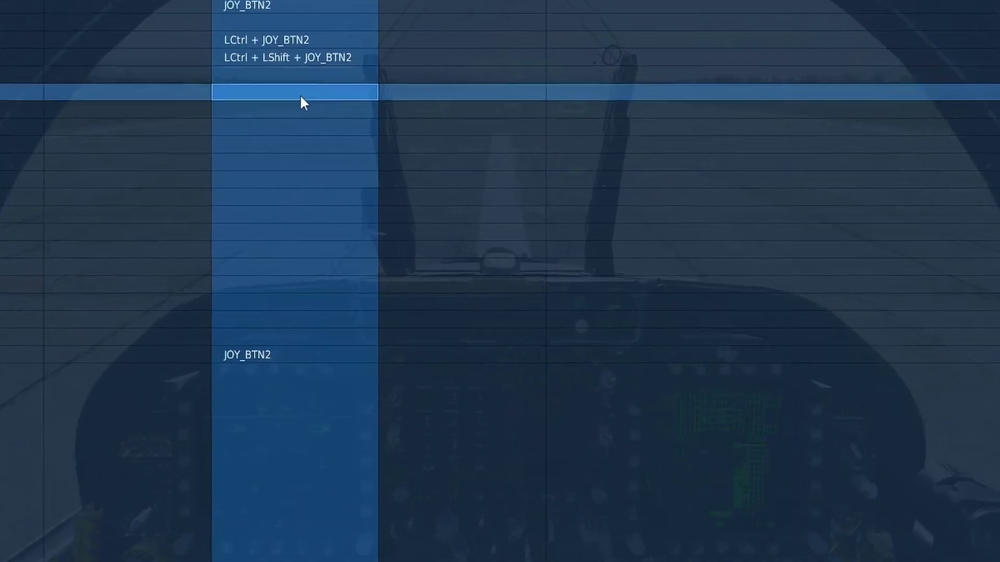
Step: Bind Kneeboard Jump To Shortcut 4 to Tmod + JOY_BTN_POV1_UL after discarding an LCtrl+LAlt+LShift attempt
{"action": "double_click", "coordinate": [405, 194]}
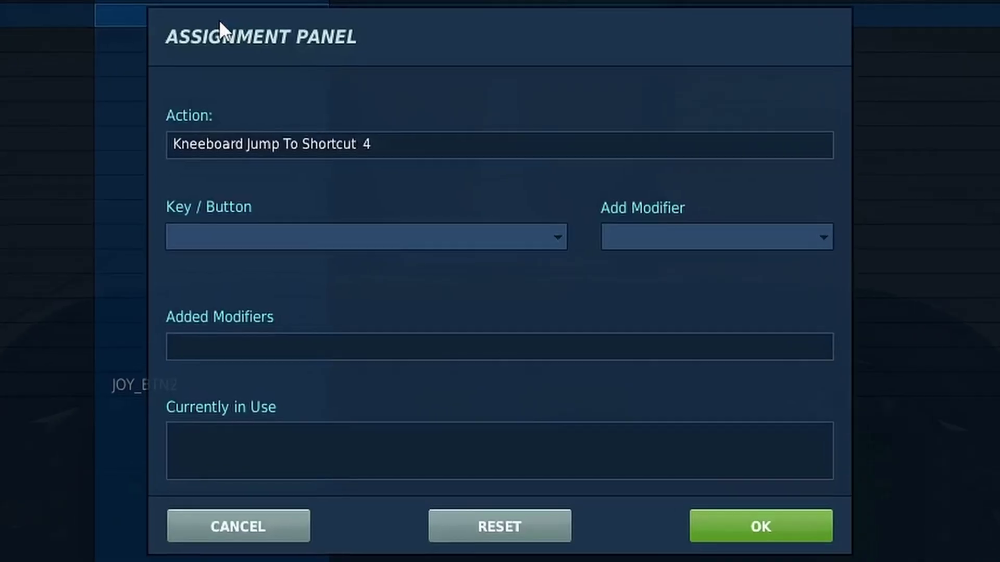
{"action": "key", "text": "ctrl"}
{"action": "key", "text": "alt"}
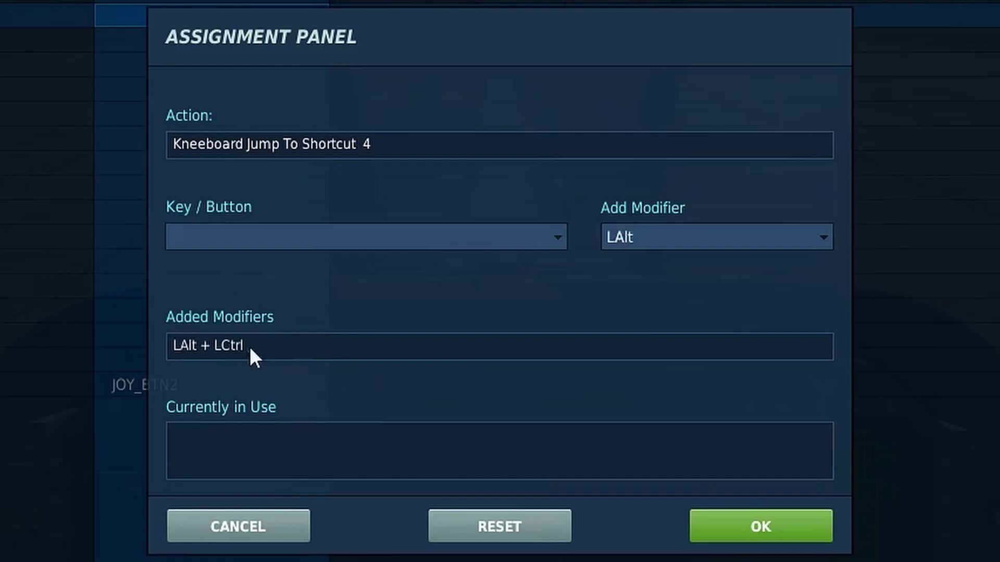
{"action": "key", "text": "shift"}
{"action": "left_click", "coordinate": [266, 523]}
{"action": "double_click", "coordinate": [198, 18]}
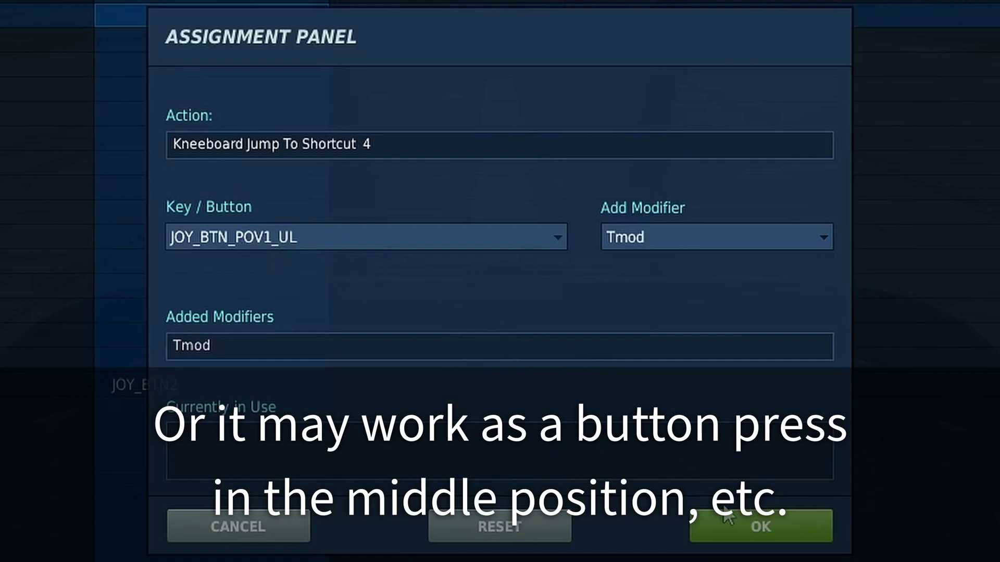
{"action": "left_click", "coordinate": [761, 528]}
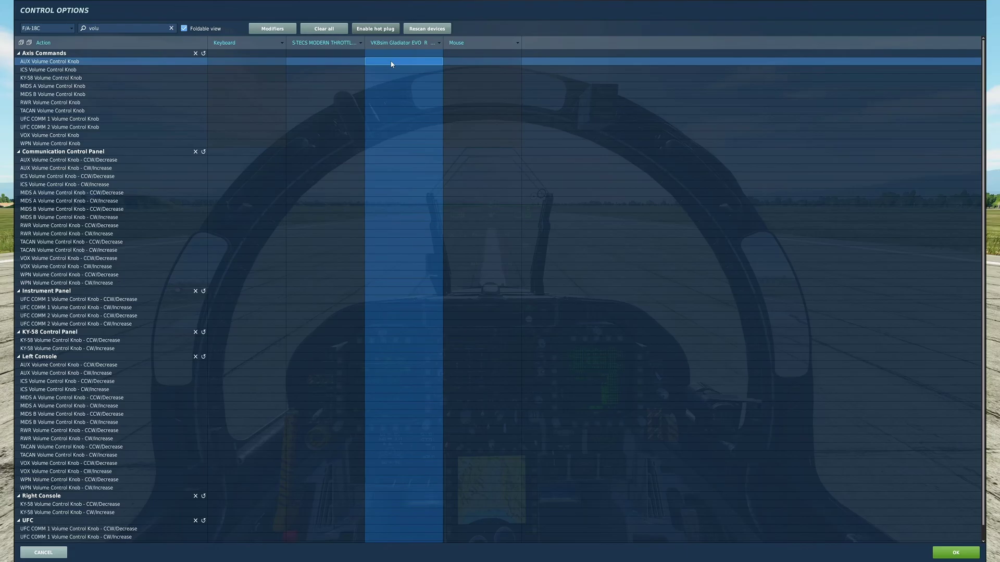
Step: Assign JOY_SLIDER1 to AUX Volume, LCtrl + JOY_SLIDER1 to ICS Volume, and Tmod + JOY_SLIDER1 to KY-58 Volume
{"action": "double_click", "coordinate": [392, 64]}
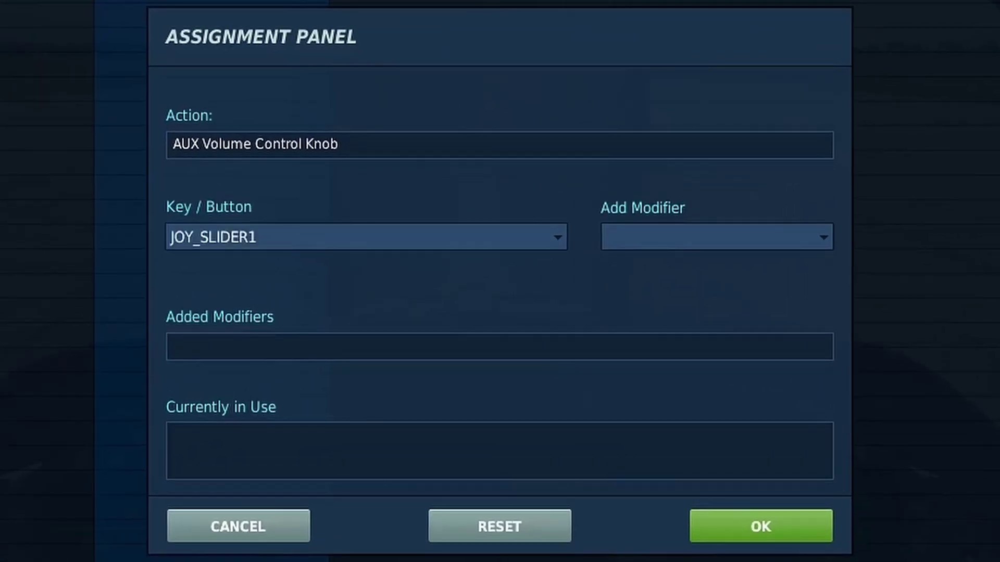
{"action": "left_click", "coordinate": [726, 520]}
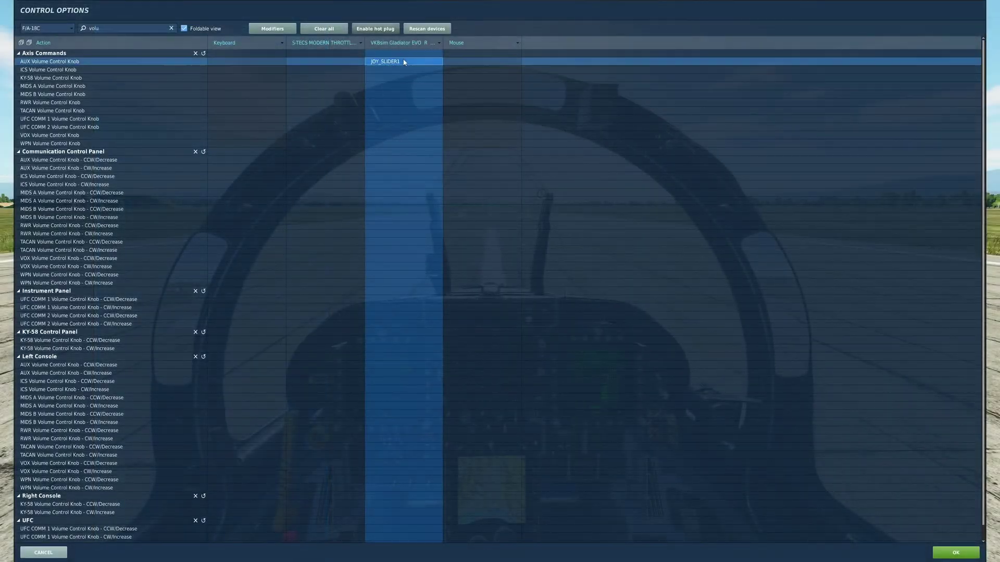
{"action": "double_click", "coordinate": [396, 70]}
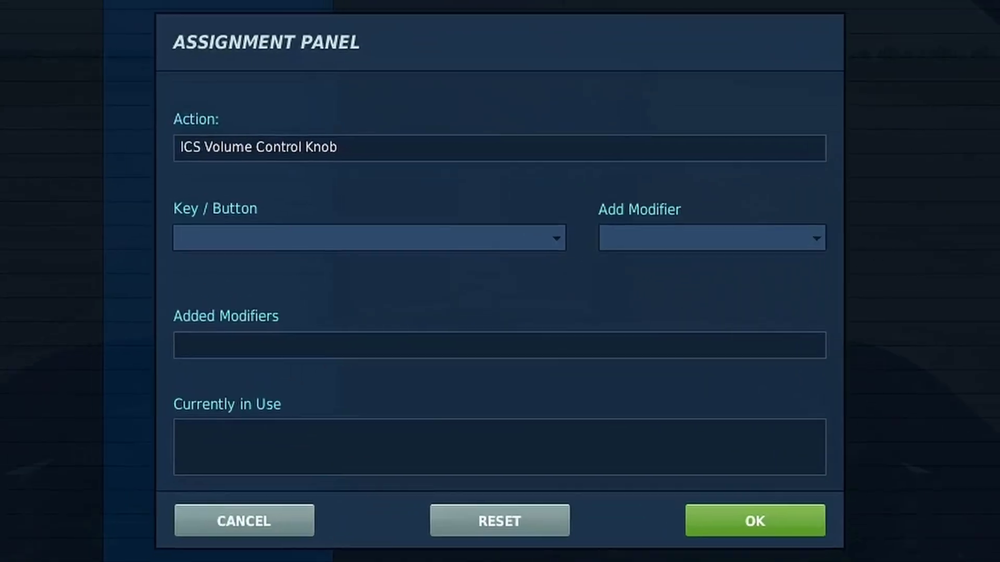
{"action": "key", "text": "ctrl"}
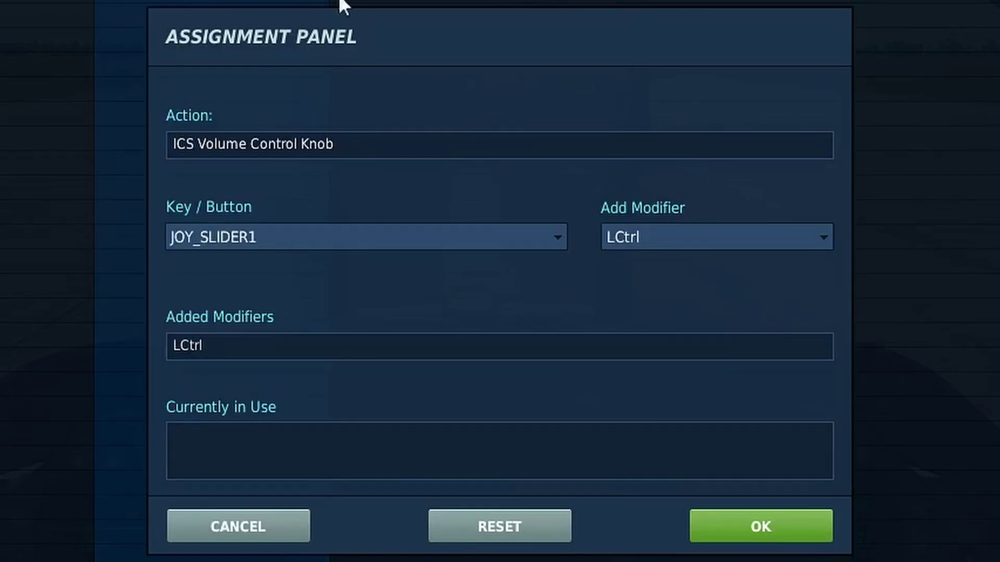
{"action": "left_click", "coordinate": [713, 530]}
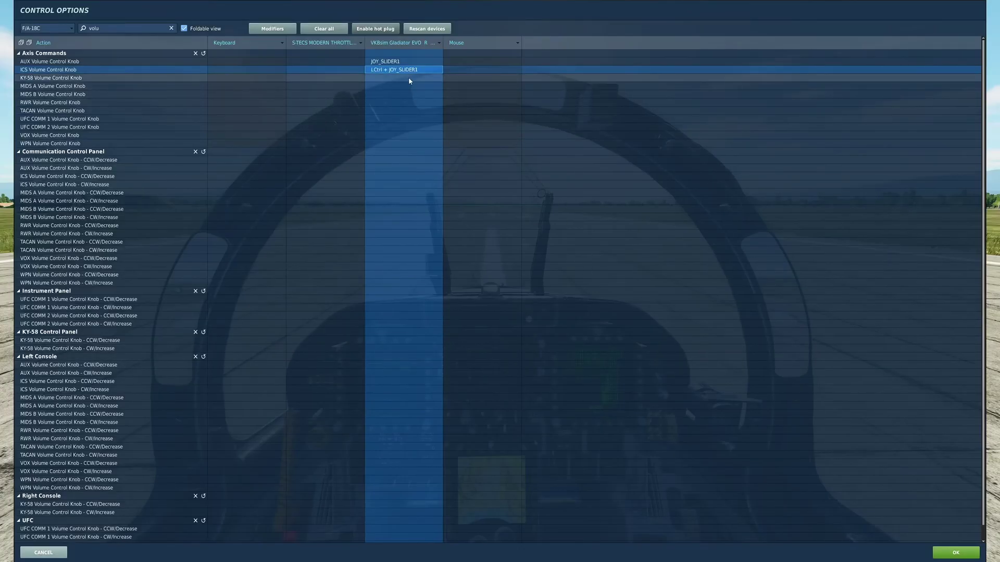
{"action": "double_click", "coordinate": [409, 78]}
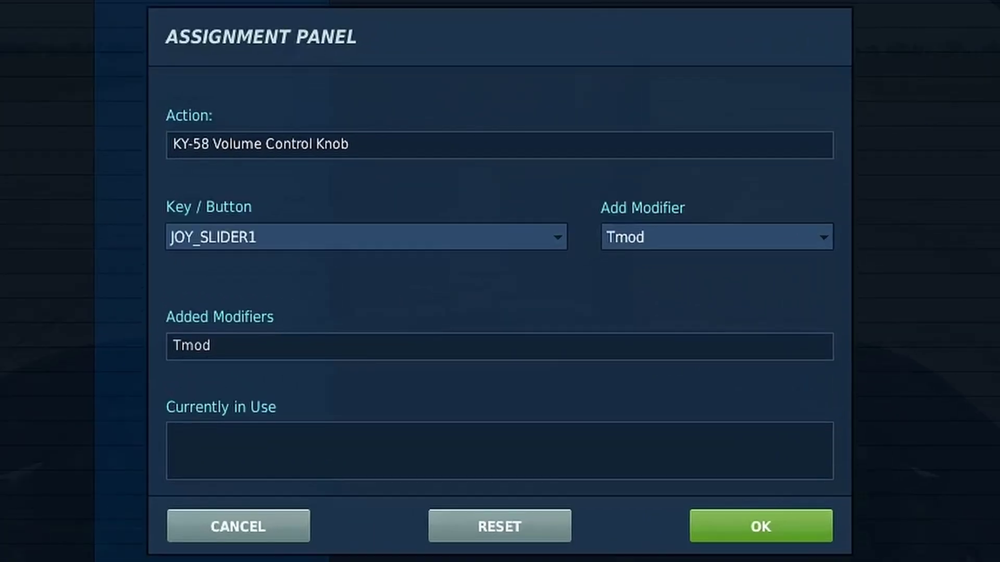
{"action": "left_click", "coordinate": [750, 522]}
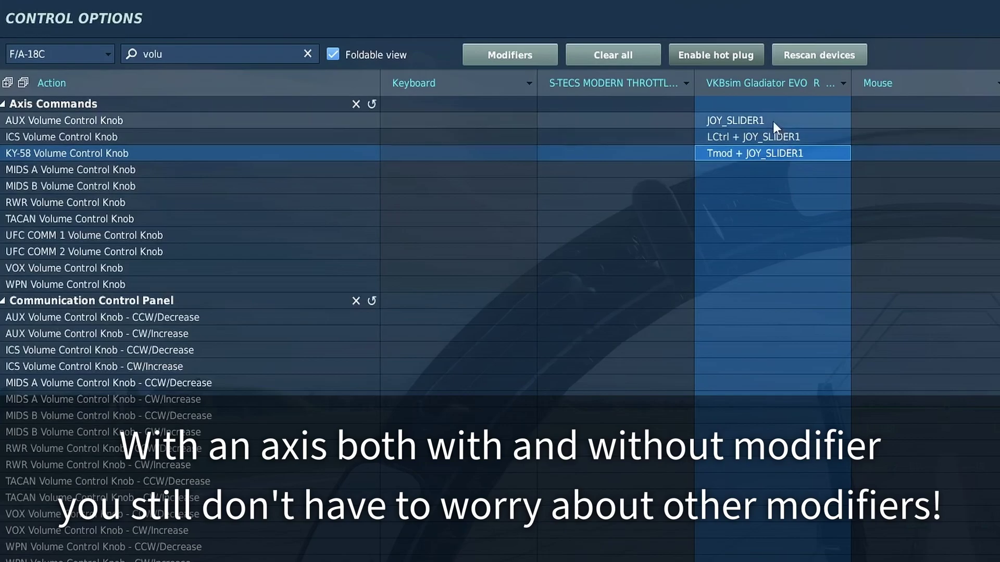
Step: Compare the camera axis bindings with the AUX knob's slider binding, then close Control Options
{"action": "left_click", "coordinate": [773, 121]}
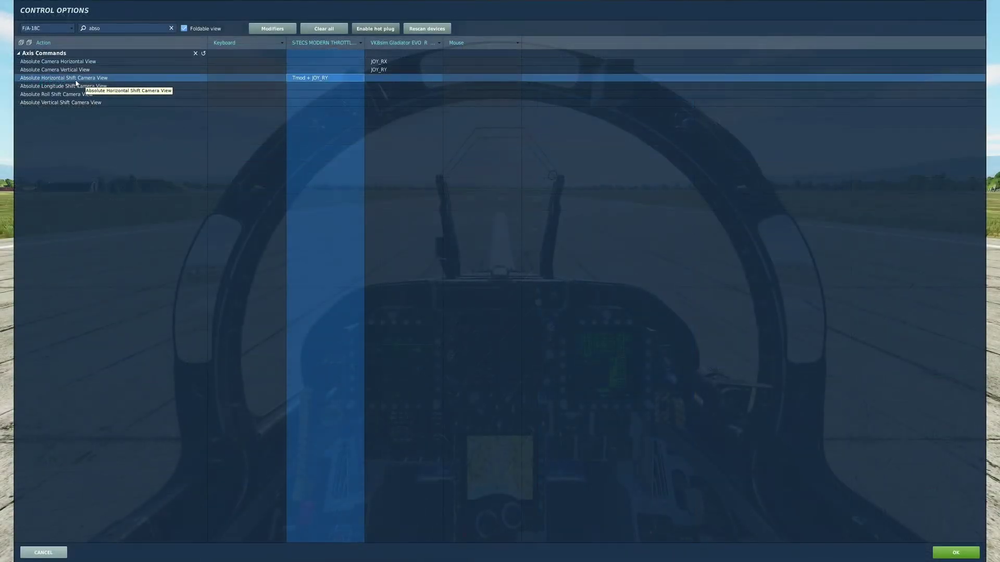
{"action": "left_click", "coordinate": [955, 552]}
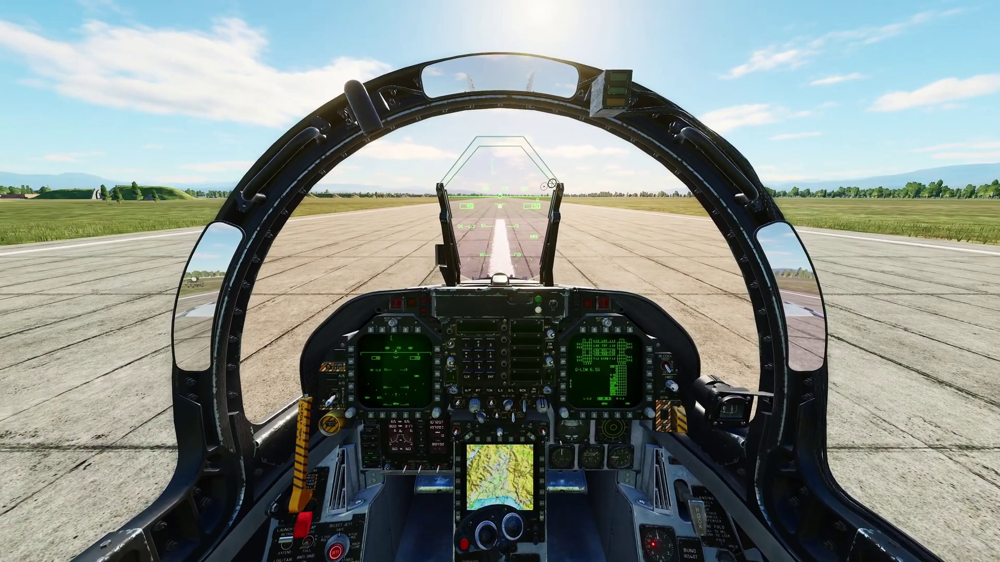